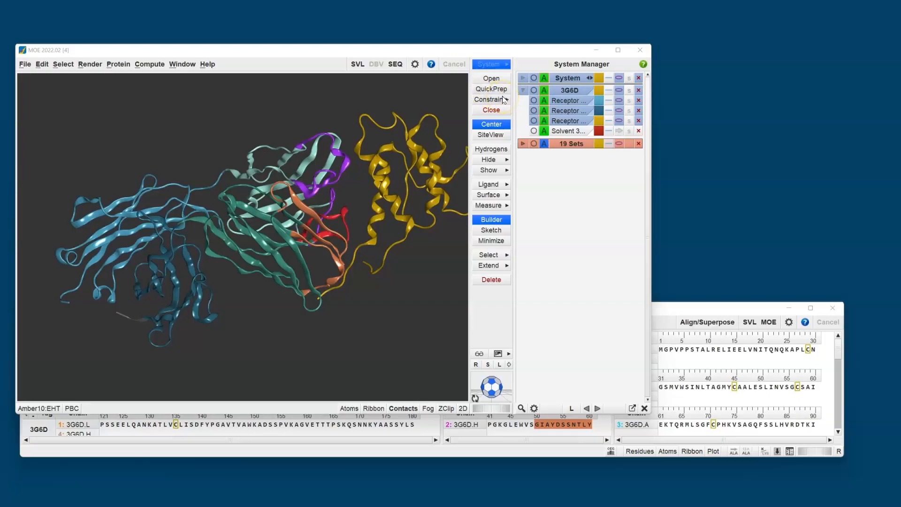
pyautogui.click(118, 64)
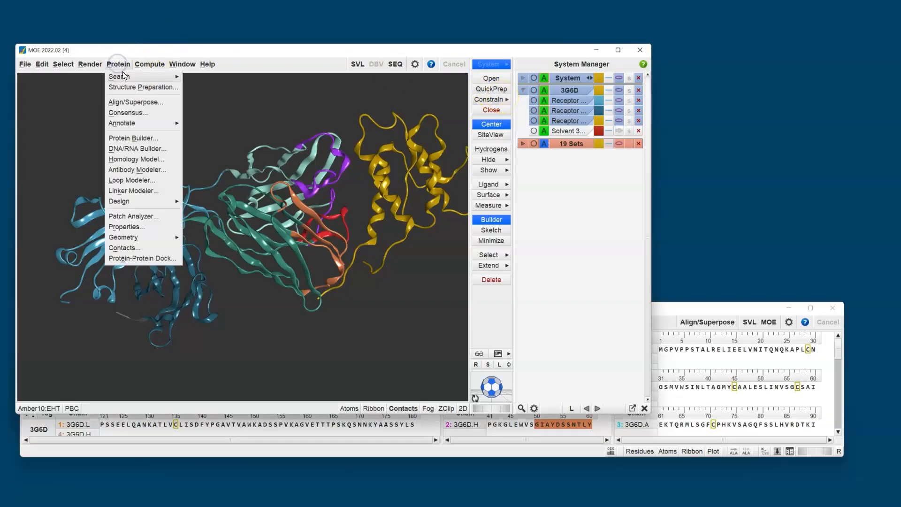
pyautogui.moveTo(150, 123)
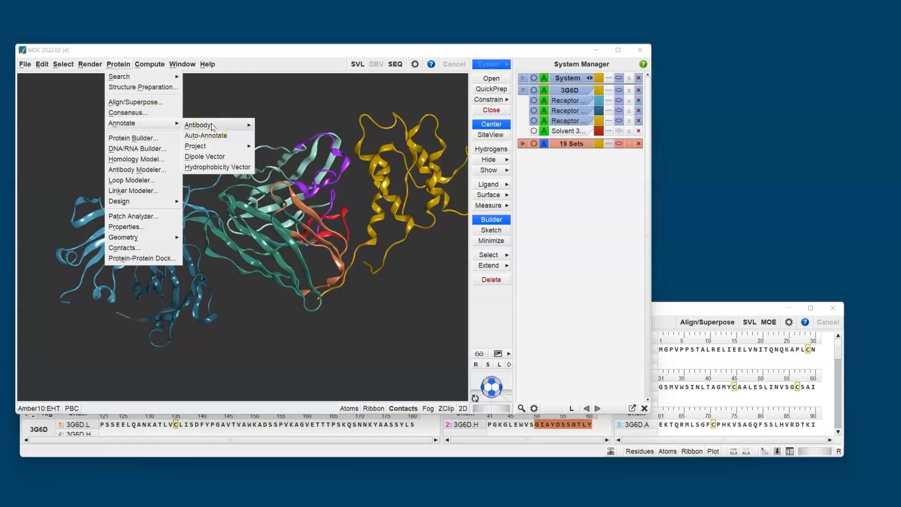
pyautogui.click(696, 309)
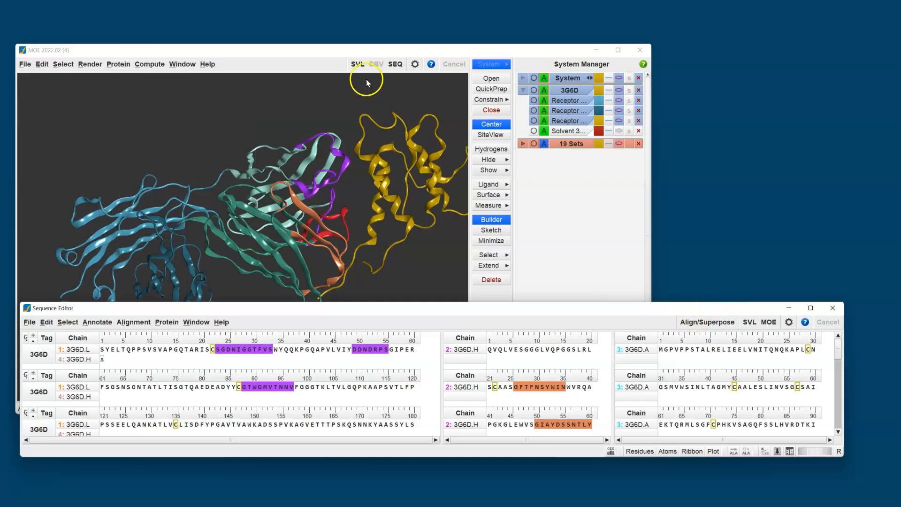
pyautogui.click(346, 50)
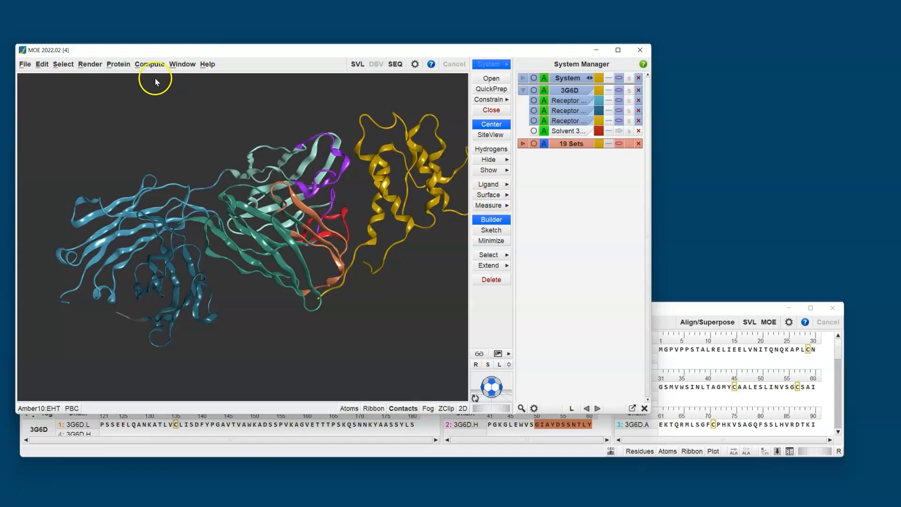
pyautogui.click(118, 64)
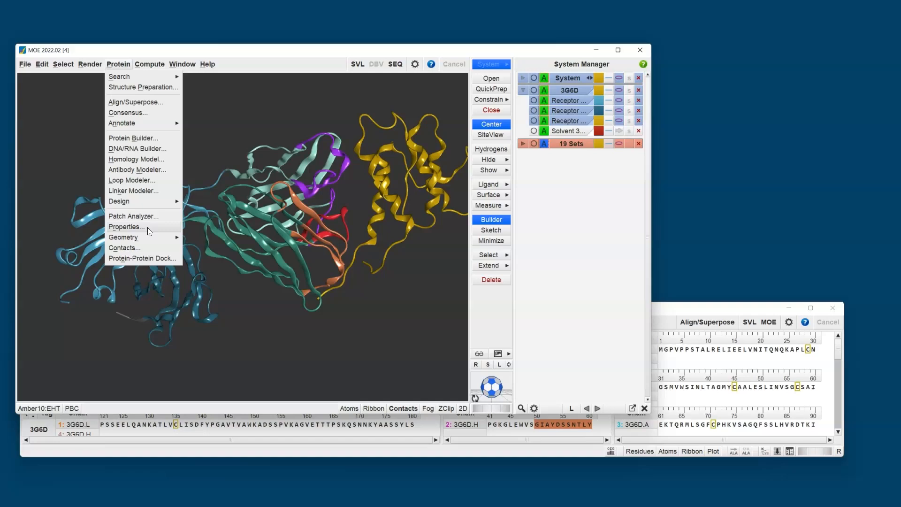
# Select residue Met 92 of the 3G6D light chain in the sequence and isolate its surroundings with SiteView
pyautogui.click(664, 306)
pyautogui.click(266, 387)
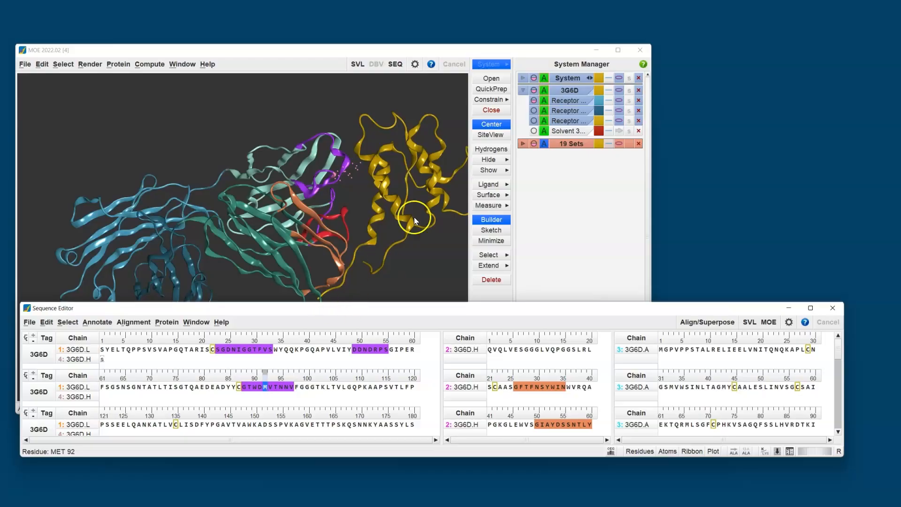
pyautogui.click(488, 137)
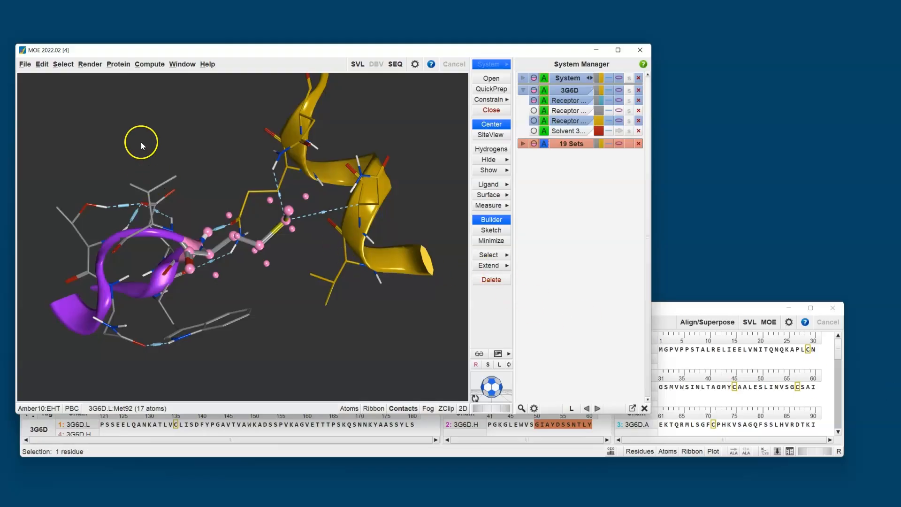
# Browse the non-natural residues in the Protein Builder and mutate the selected Met 92 to Gln
pyautogui.click(126, 65)
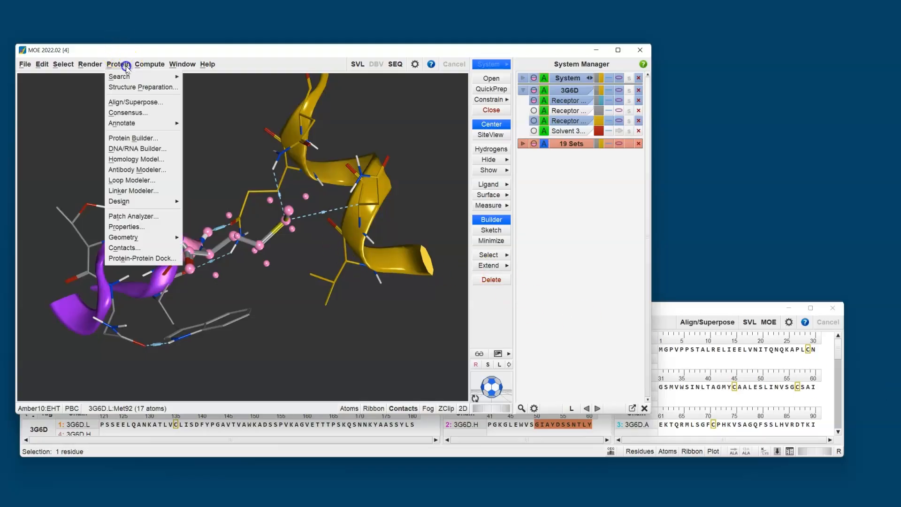
pyautogui.click(138, 139)
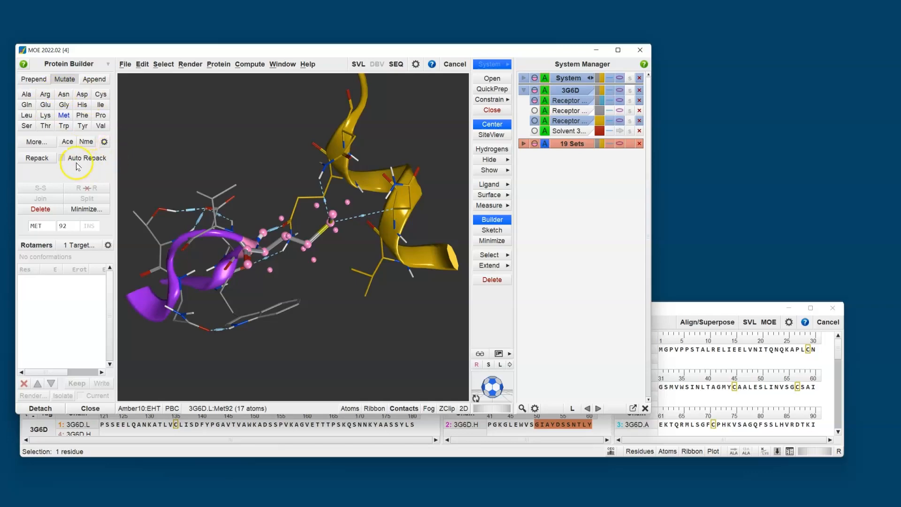
pyautogui.click(36, 142)
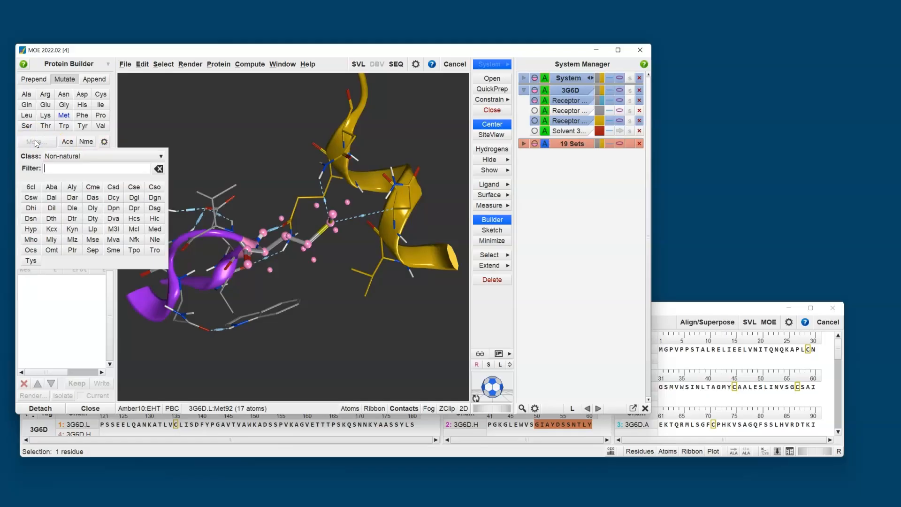
pyautogui.click(72, 302)
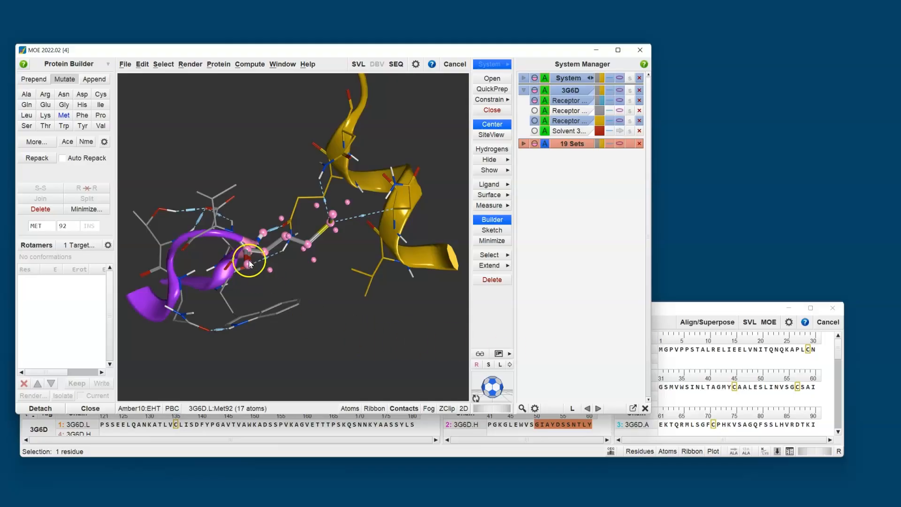
pyautogui.click(28, 105)
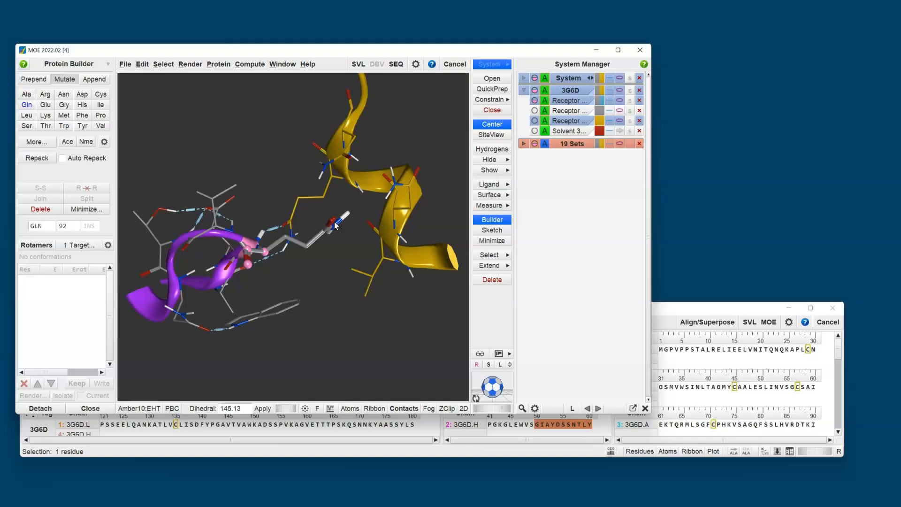
# Repack the side chain of the mutated residue Gln 92 and minimize it
pyautogui.click(36, 158)
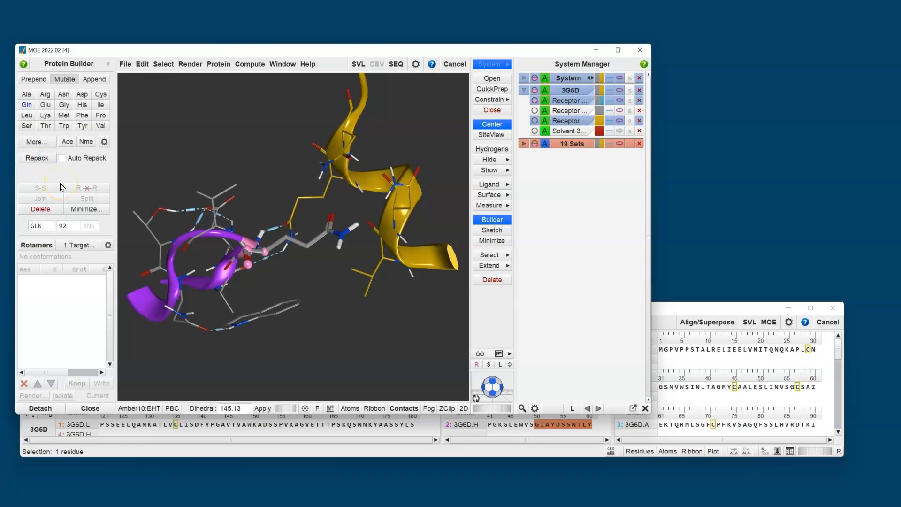
pyautogui.click(98, 215)
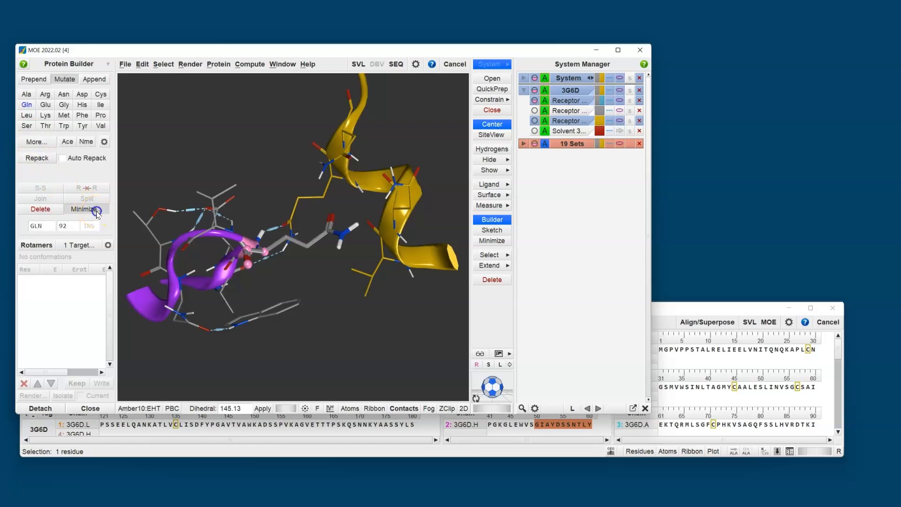
pyautogui.click(145, 215)
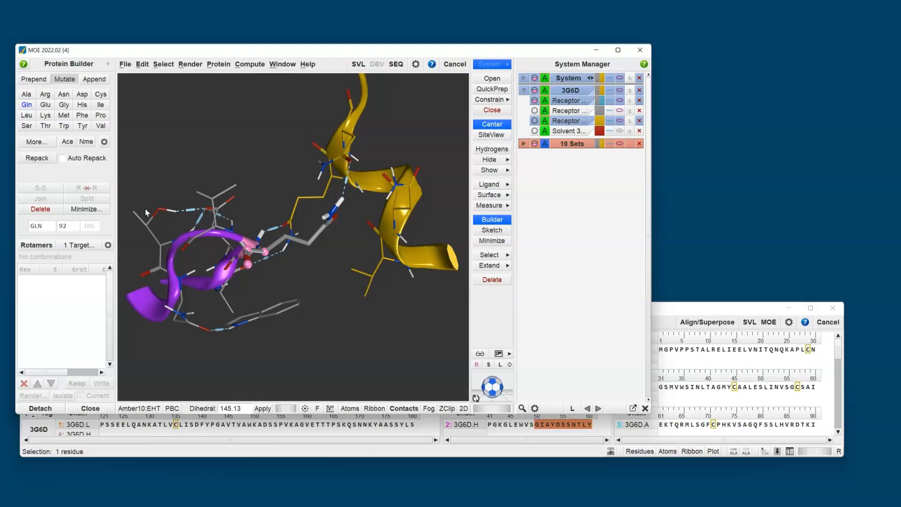
# Undo every change made to residue 92 to restore the original Met, and close the Protein Builder
pyautogui.click(140, 66)
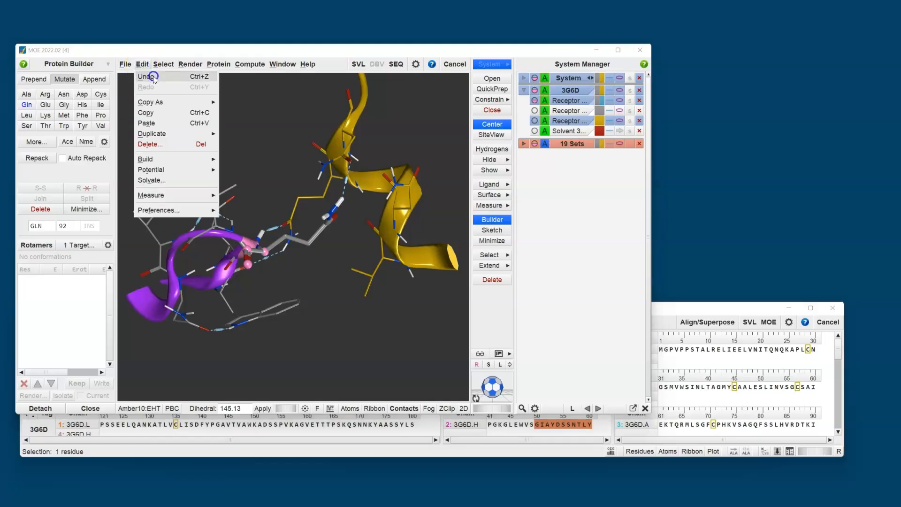
pyautogui.click(153, 75)
pyautogui.click(144, 65)
pyautogui.click(145, 78)
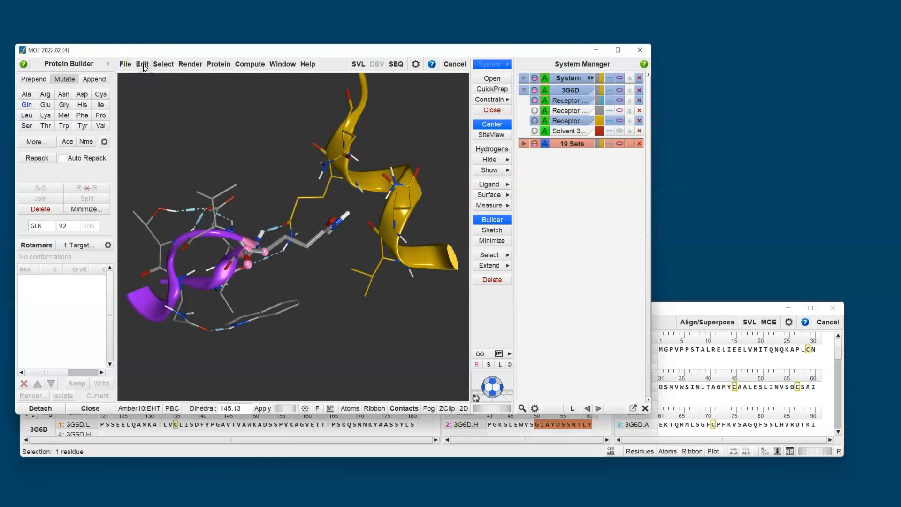
pyautogui.click(143, 65)
pyautogui.click(145, 76)
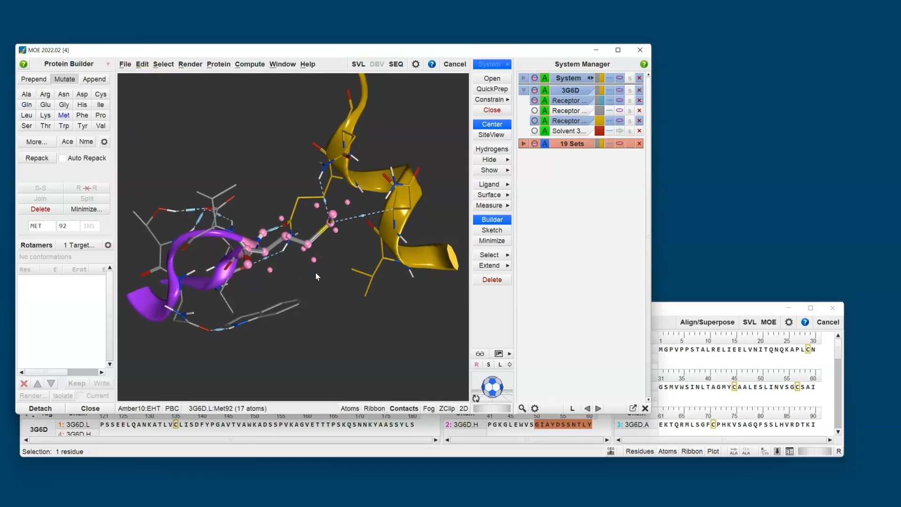
pyautogui.click(94, 408)
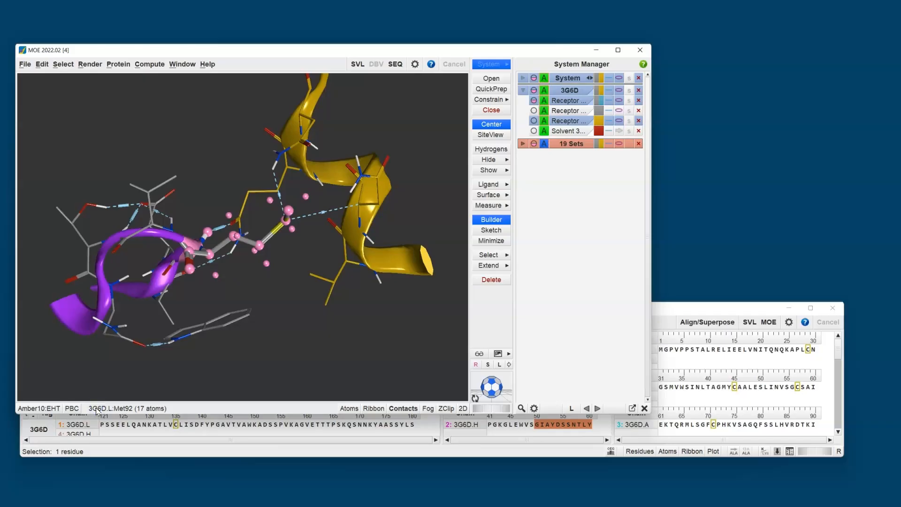
# Add the neighbouring light-chain residue Val 93 to the Met 92 selection and refocus the view with SiteView
pyautogui.click(830, 167)
pyautogui.click(672, 311)
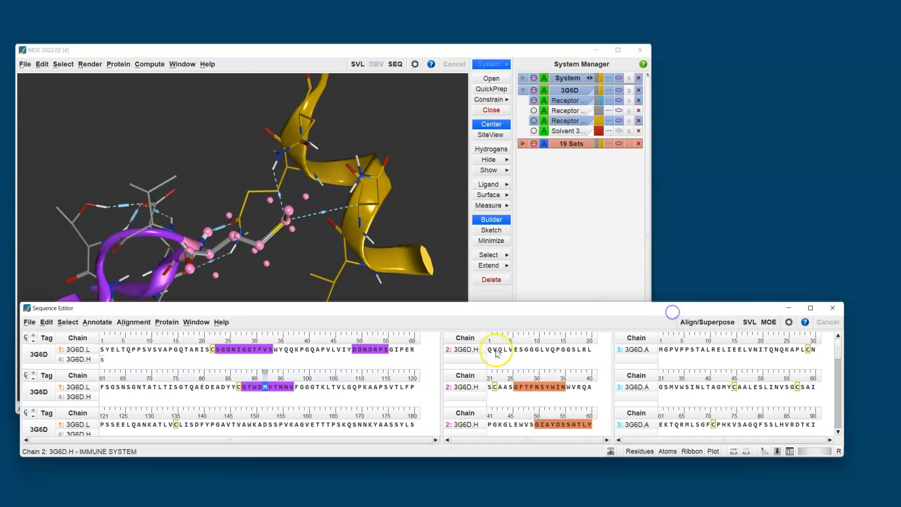
pyautogui.keyDown('shift'); pyautogui.click(271, 388); pyautogui.keyUp('shift')
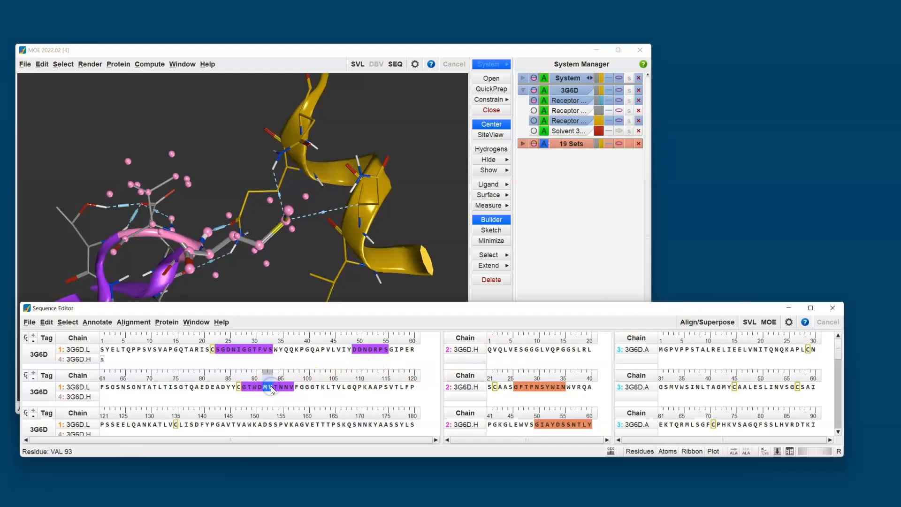
pyautogui.click(491, 135)
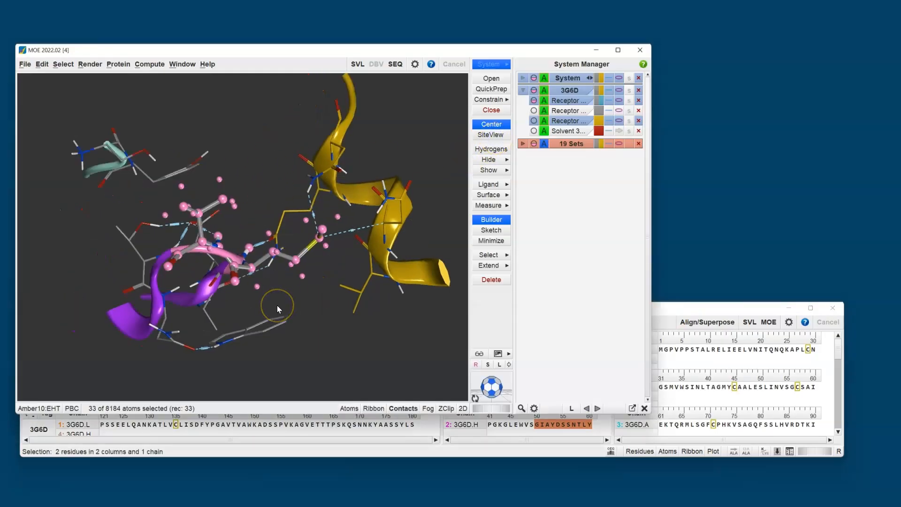
# Open the Residue Scan protein design setup for the two selected light-chain residues
pyautogui.click(125, 65)
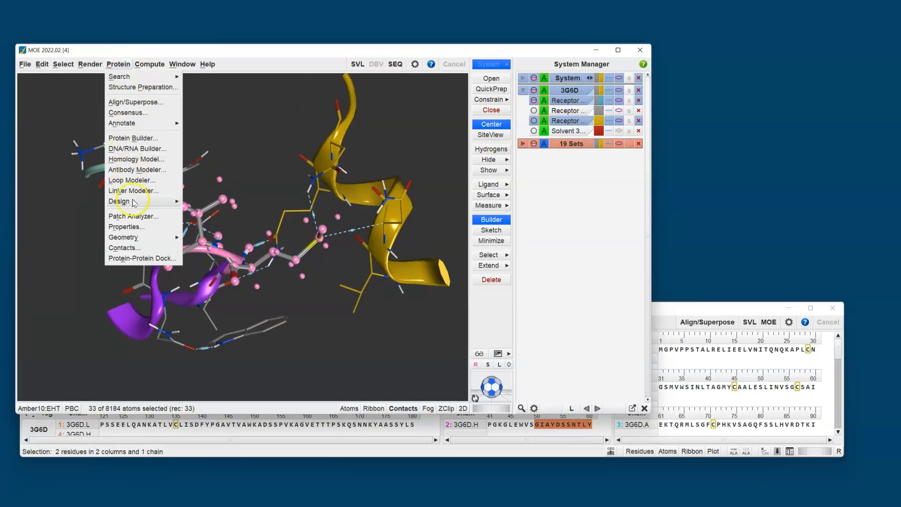
pyautogui.moveTo(131, 201)
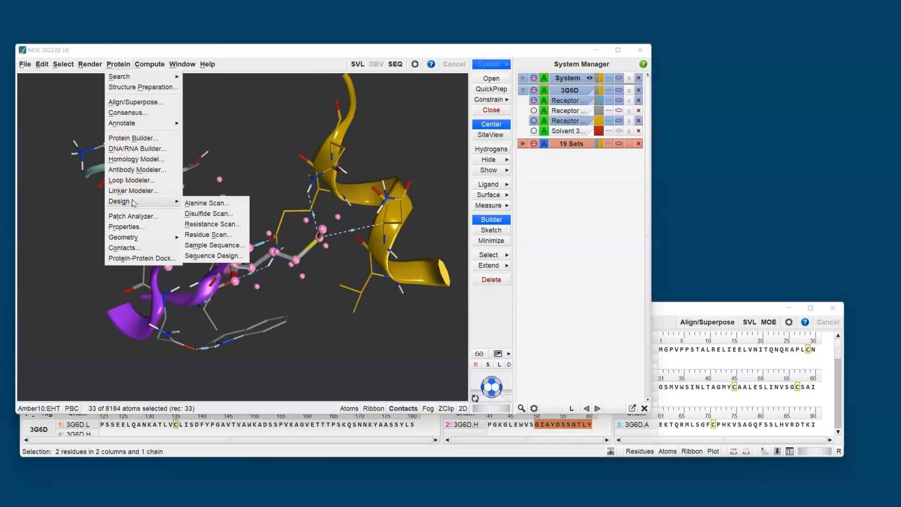
pyautogui.click(207, 234)
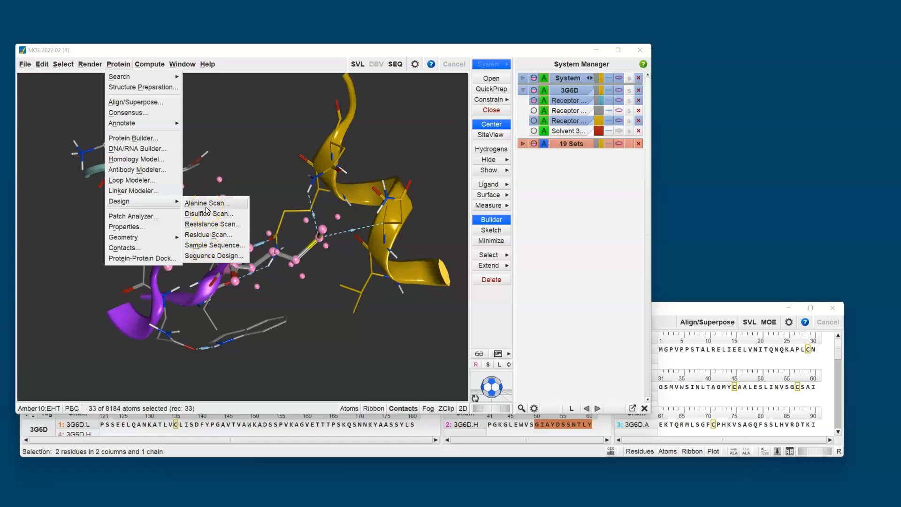
pyautogui.click(212, 234)
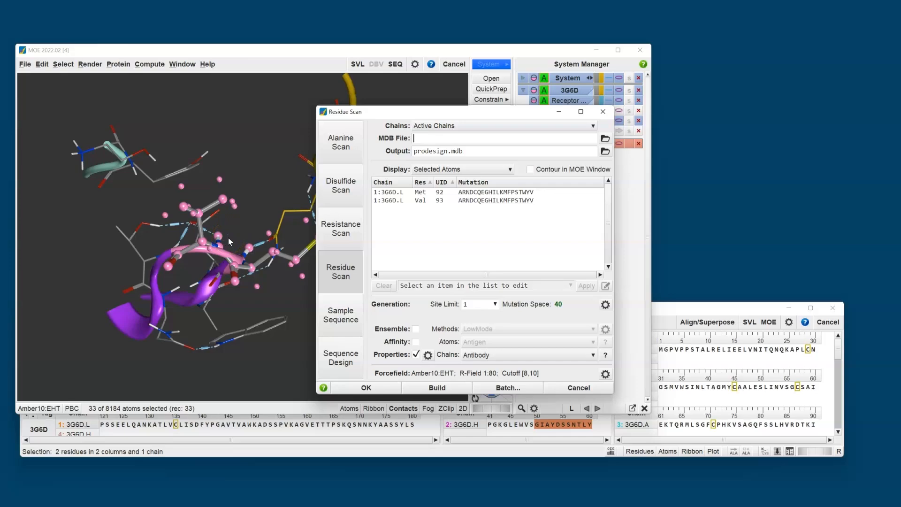
# Examine the setups of the Alanine, Disulfide, Resistance, Sample Sequence and Sequence Design modes, then return to Residue Scan
pyautogui.click(341, 146)
pyautogui.click(341, 187)
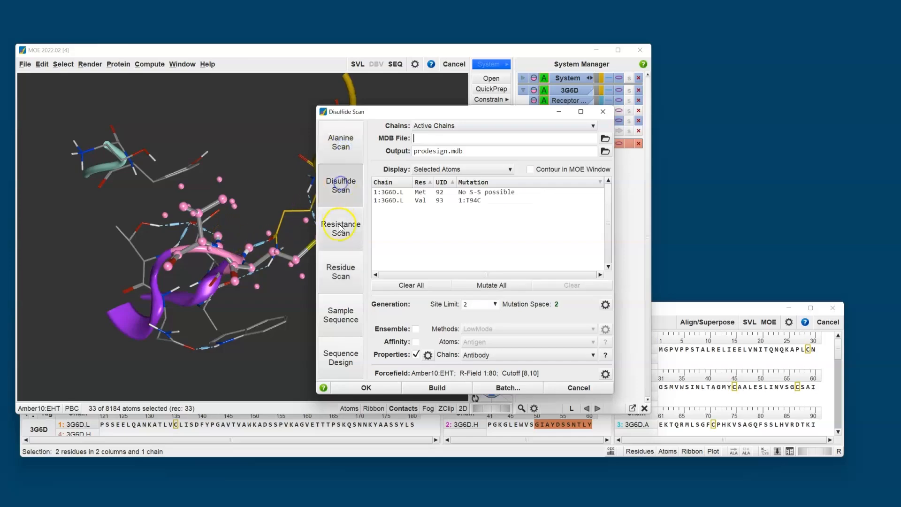
pyautogui.click(341, 229)
pyautogui.click(340, 272)
pyautogui.click(351, 321)
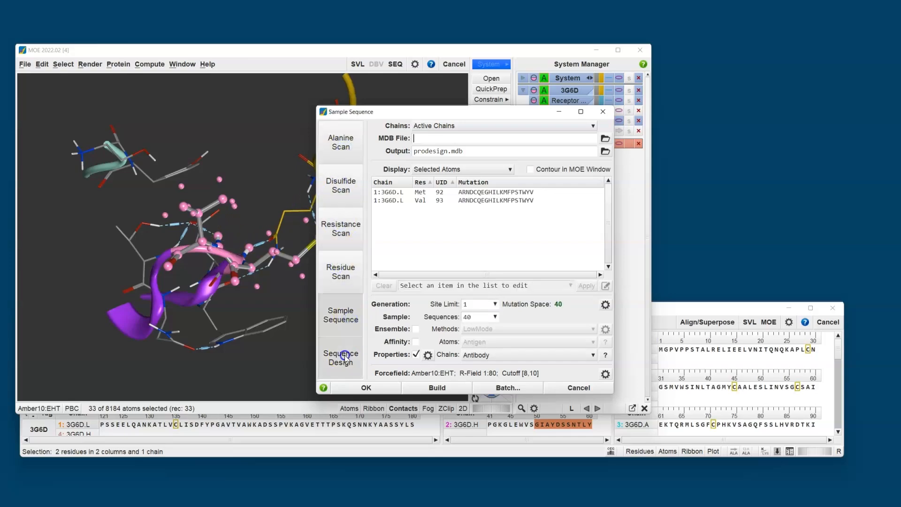
pyautogui.click(343, 358)
pyautogui.click(343, 277)
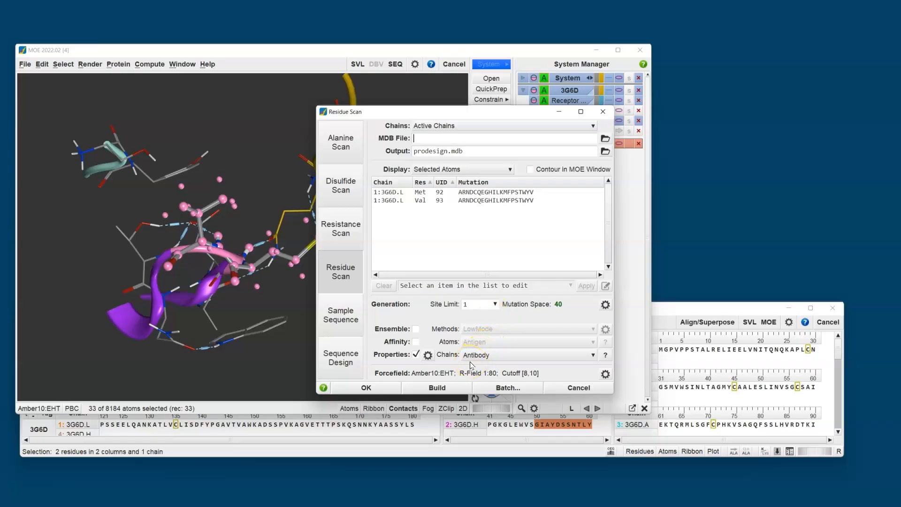
# Clear the mutation list of Met 92 and set its only allowed mutation to Q
pyautogui.click(447, 193)
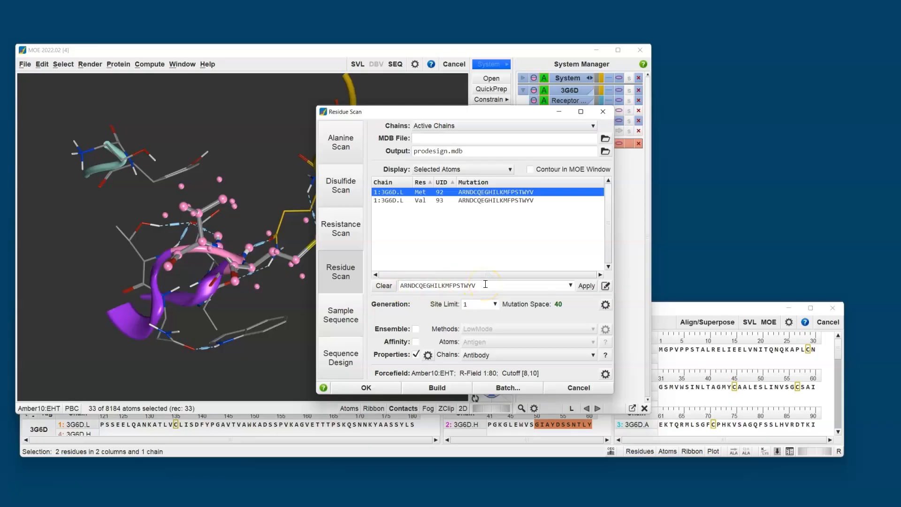
pyautogui.click(384, 286)
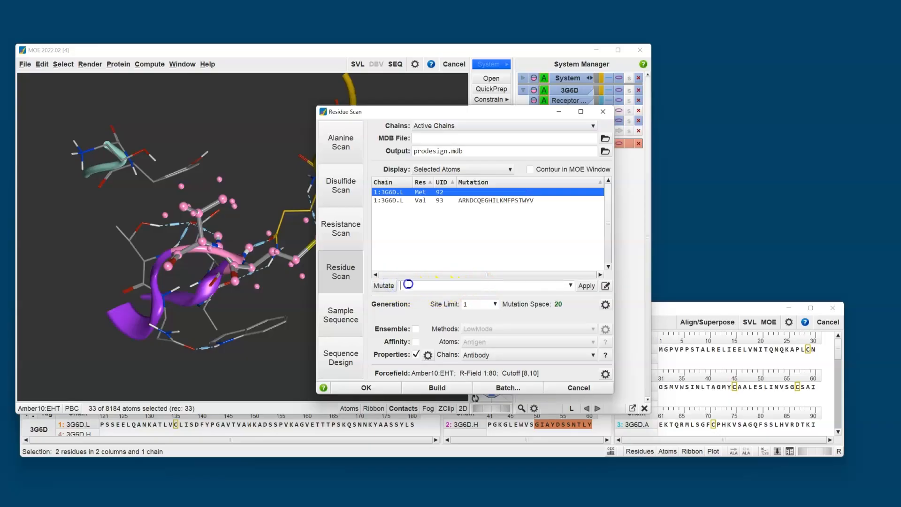
pyautogui.write('Q')
pyautogui.click(587, 286)
# Browse the amino acid selection list and set the mutations of Met 92 to the polar residues RNDCQEHKST
pyautogui.click(607, 287)
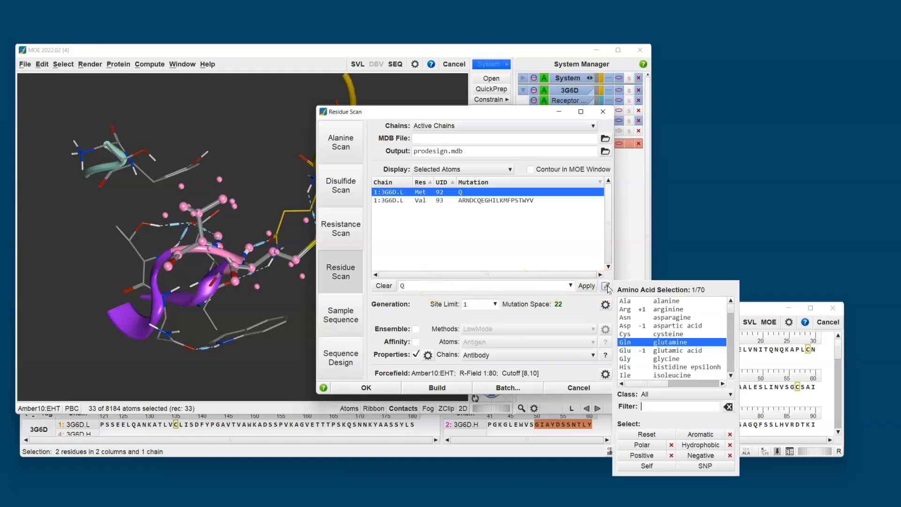
pyautogui.scroll(-2, 679, 322)
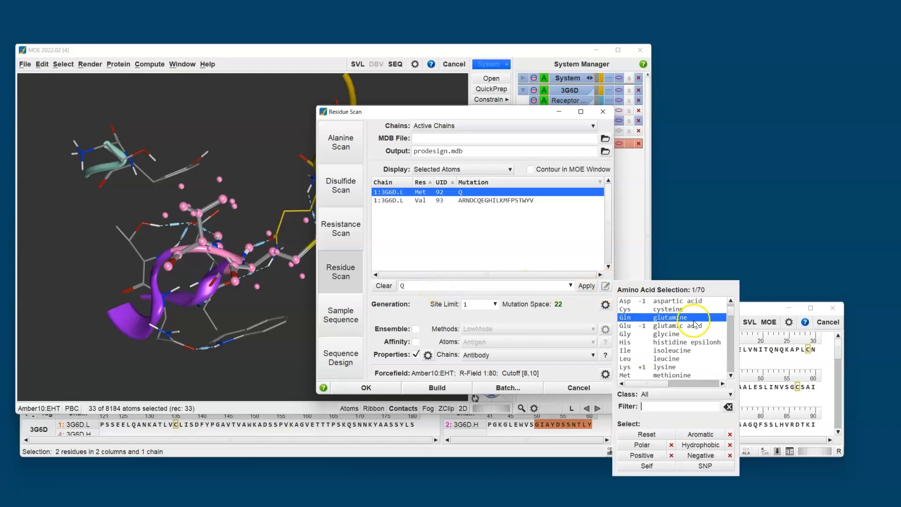
pyautogui.scroll(-4, 670, 334)
pyautogui.scroll(-6, 670, 335)
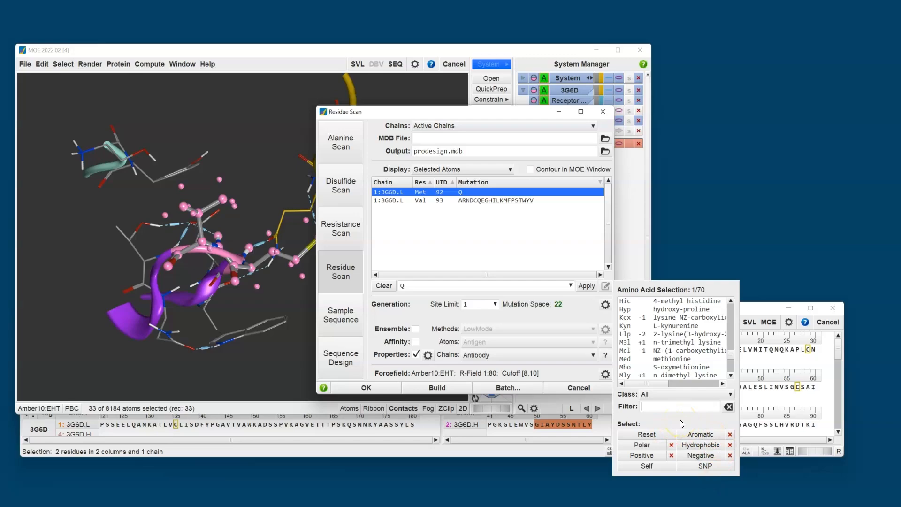
pyautogui.click(645, 445)
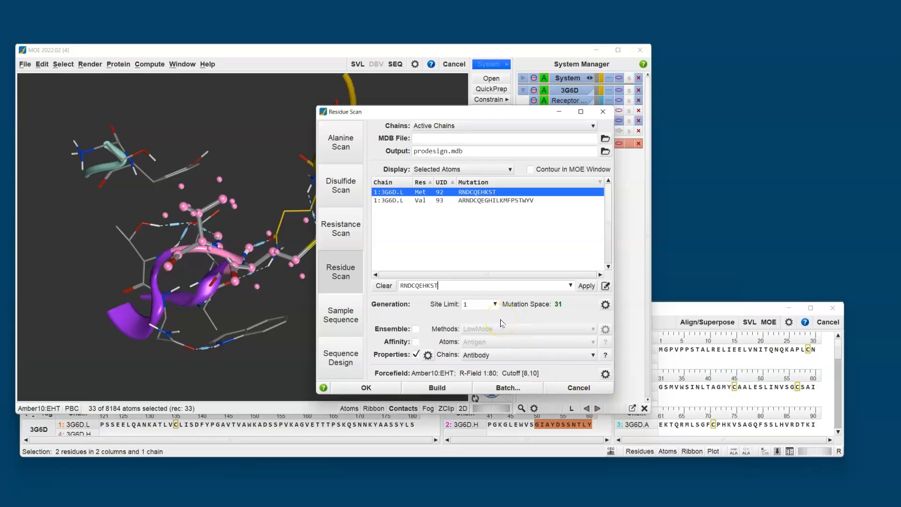
# Enable the Affinity calculation against the antigen, check the Protein and Patch Properties options, and start the residue scan
pyautogui.click(416, 343)
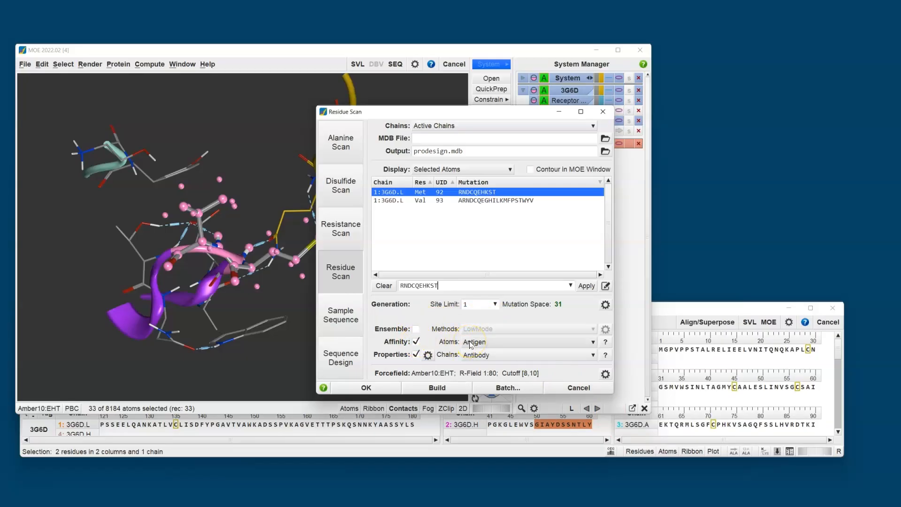
pyautogui.click(427, 355)
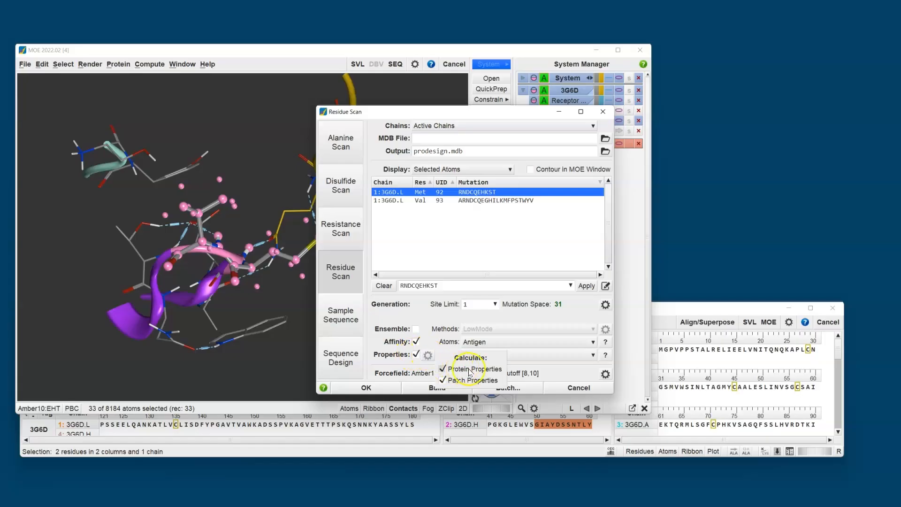
pyautogui.click(436, 347)
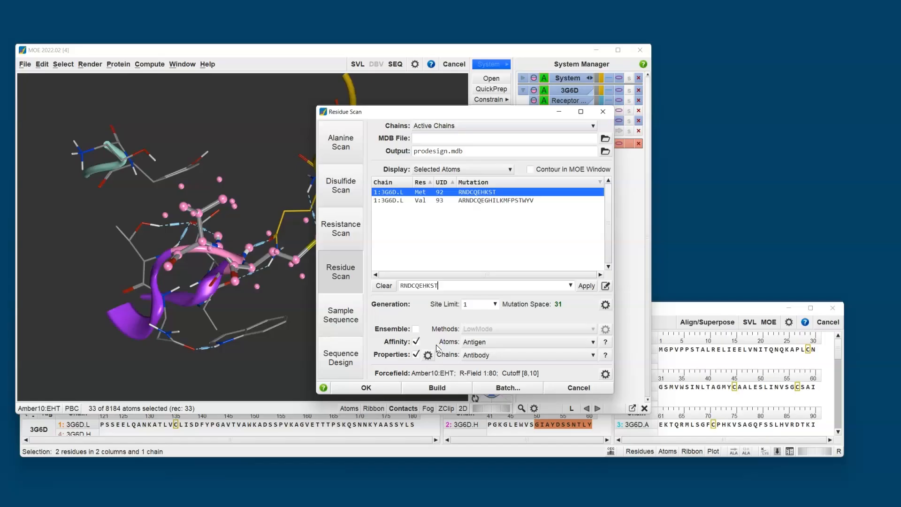
pyautogui.click(434, 388)
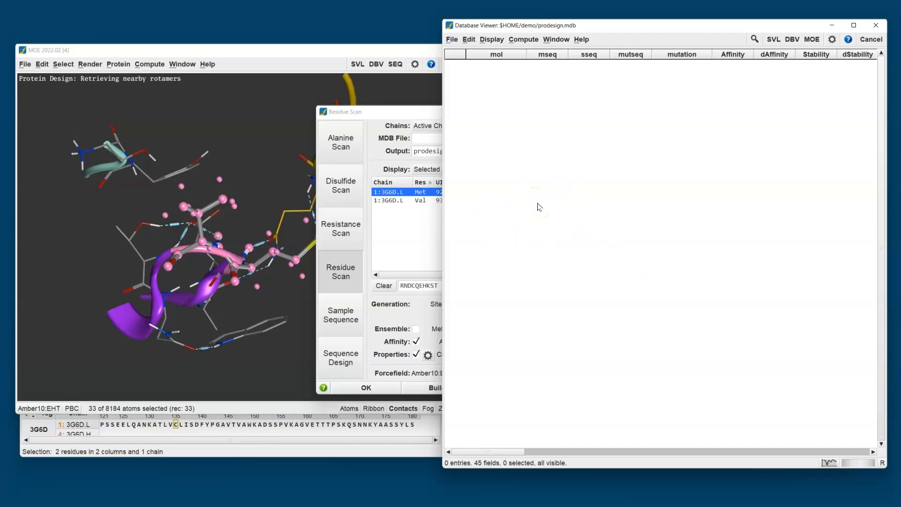
# Set the Site Limit of the Residue Scan setup to 2
pyautogui.click(380, 112)
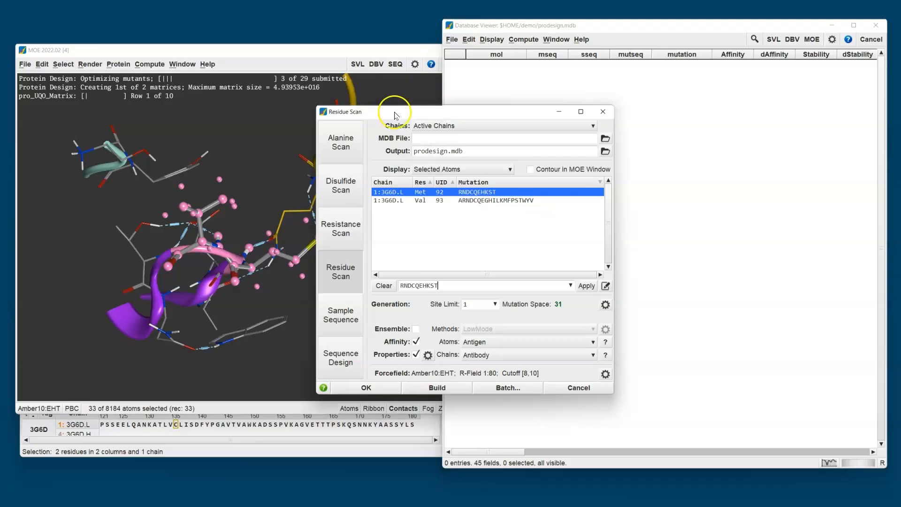
pyautogui.click(494, 304)
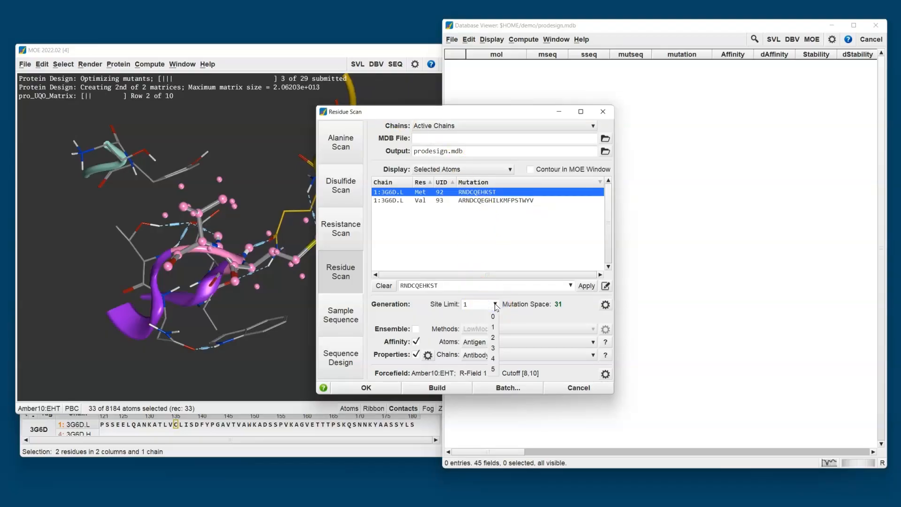
pyautogui.click(492, 336)
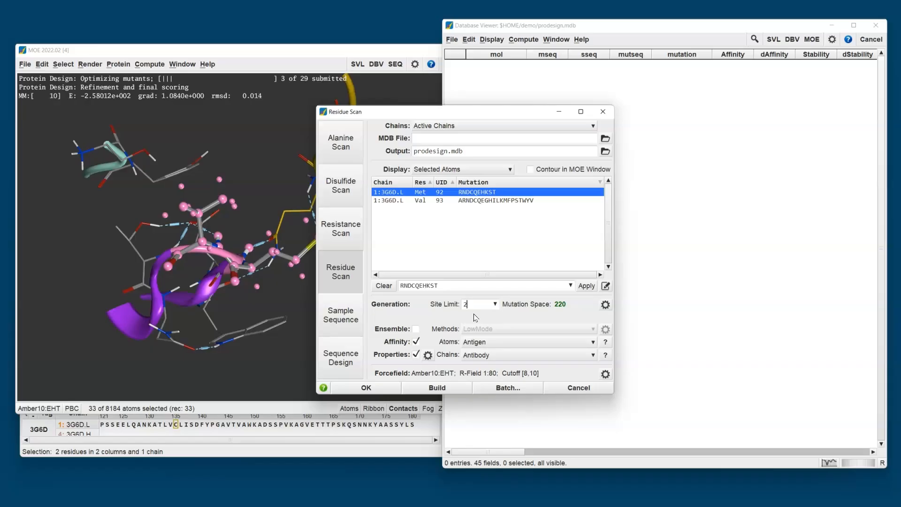
pyautogui.click(474, 314)
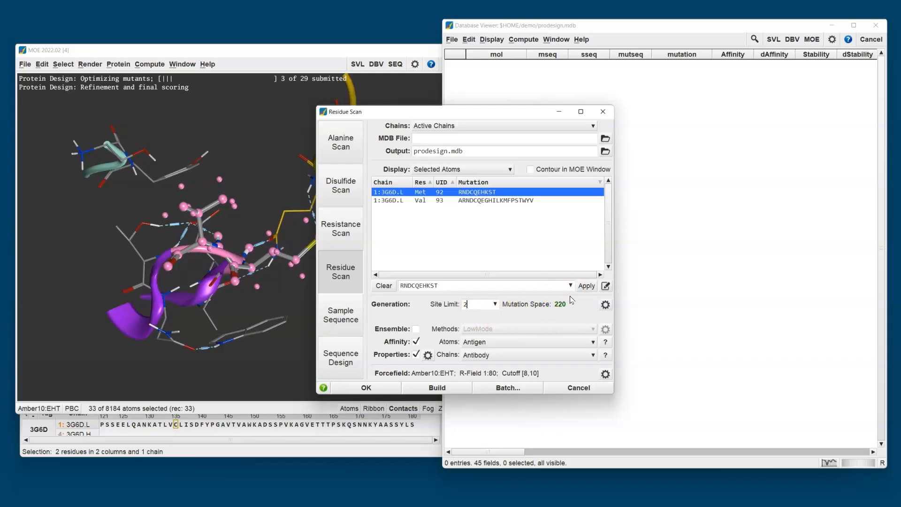
# Enlarge the mol cells of the results database to view the mutant structures, and shrink them back to compact rows
pyautogui.click(524, 24)
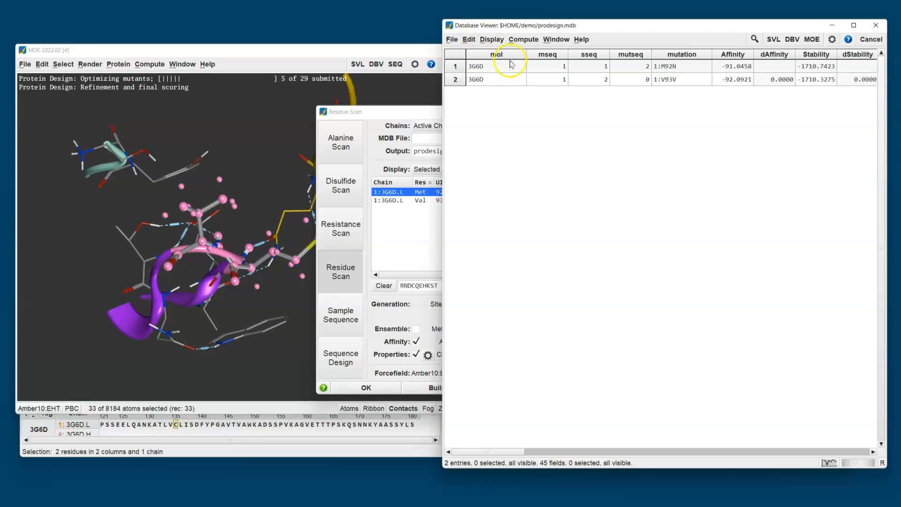
pyautogui.moveTo(517, 75); pyautogui.dragTo(548, 125, button='middle')
pyautogui.moveTo(548, 125); pyautogui.dragTo(573, 163)
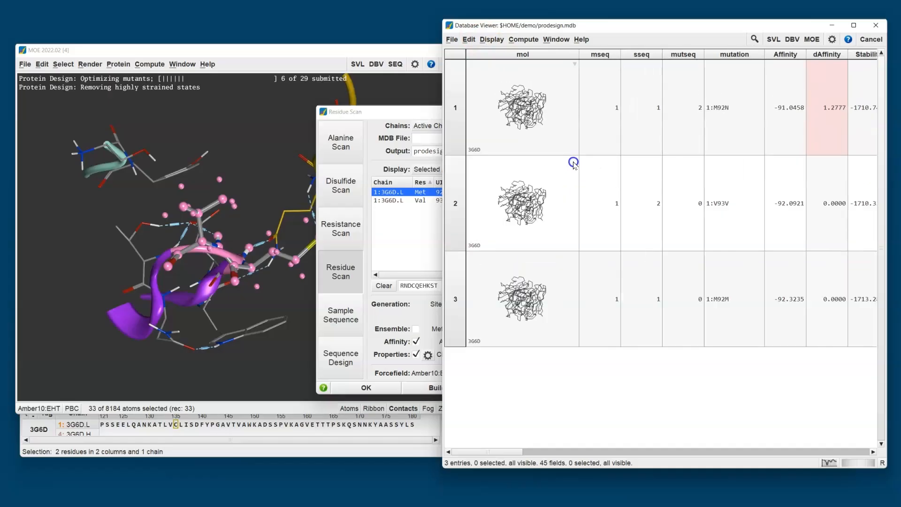
pyautogui.moveTo(551, 108)
pyautogui.mouseDown(button='middle')
pyautogui.moveTo(491, 127)
pyautogui.moveTo(536, 117)
pyautogui.mouseUp(button='middle')
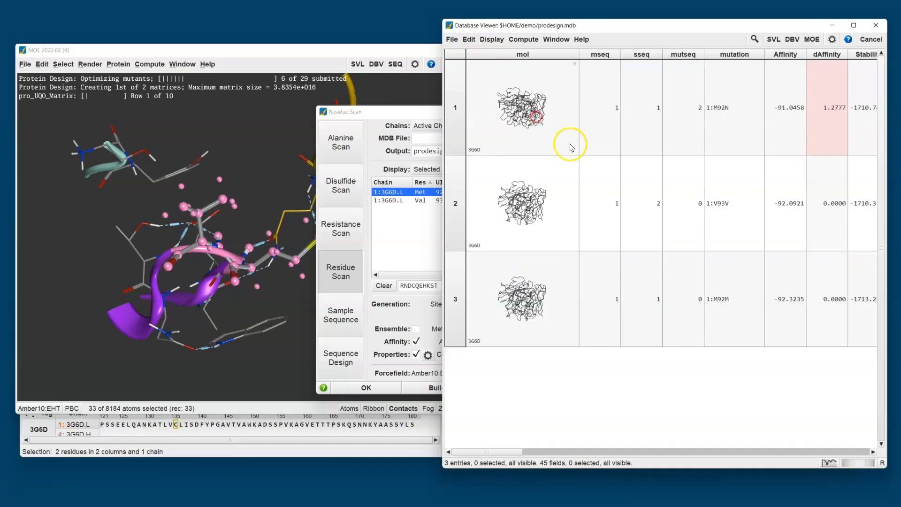
pyautogui.moveTo(549, 130); pyautogui.dragTo(506, 59)
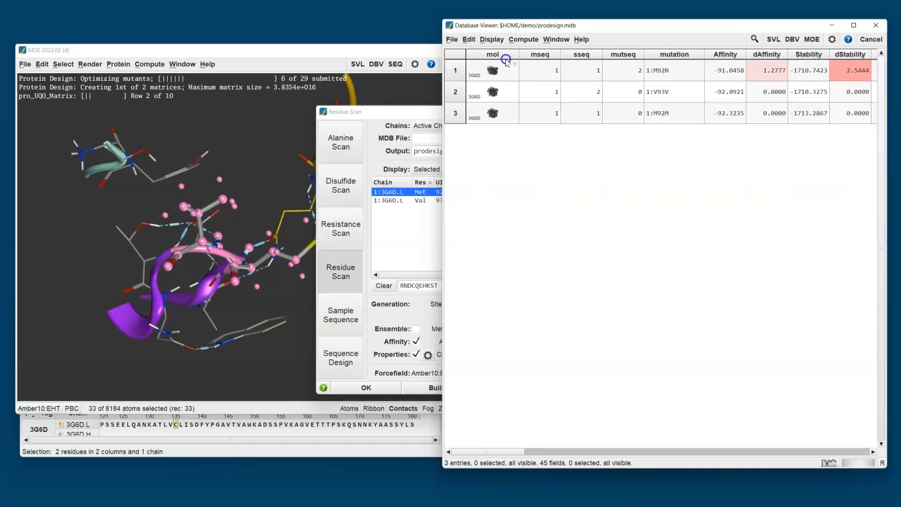
# Examine the available descriptor calculations and the calculated protein and patch property columns of the results database
pyautogui.click(524, 40)
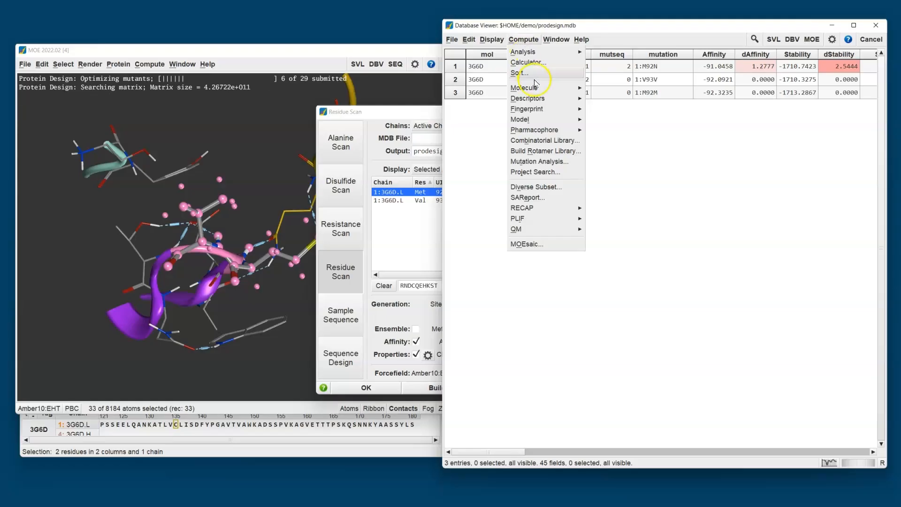
pyautogui.click(536, 100)
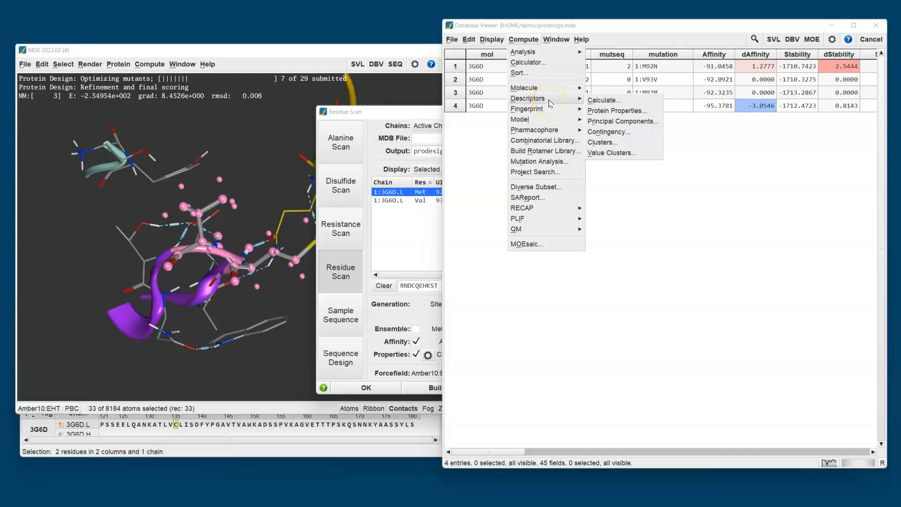
pyautogui.click(656, 229)
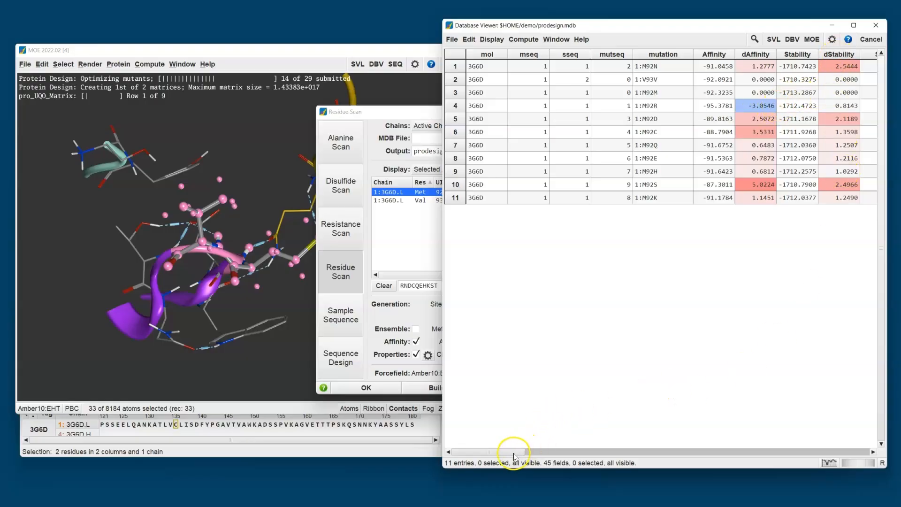
pyautogui.moveTo(517, 453); pyautogui.dragTo(868, 452)
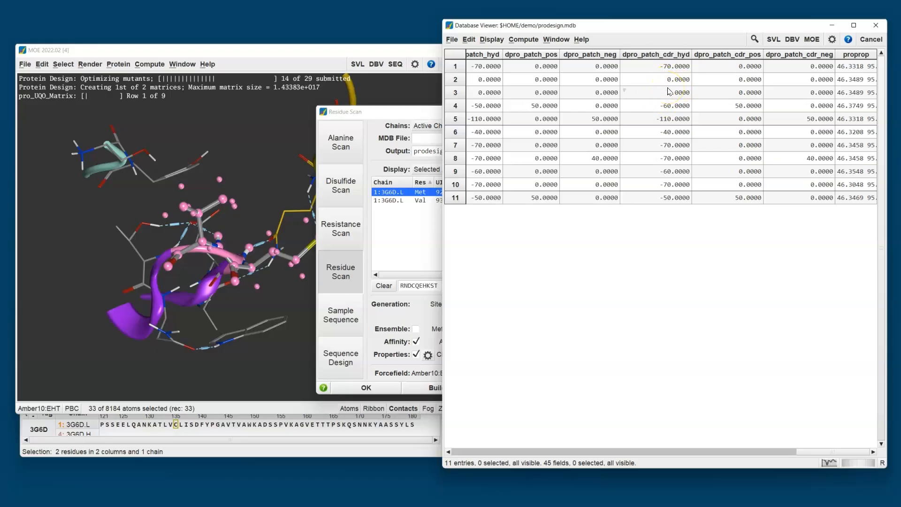
pyautogui.moveTo(812, 450); pyautogui.dragTo(461, 448)
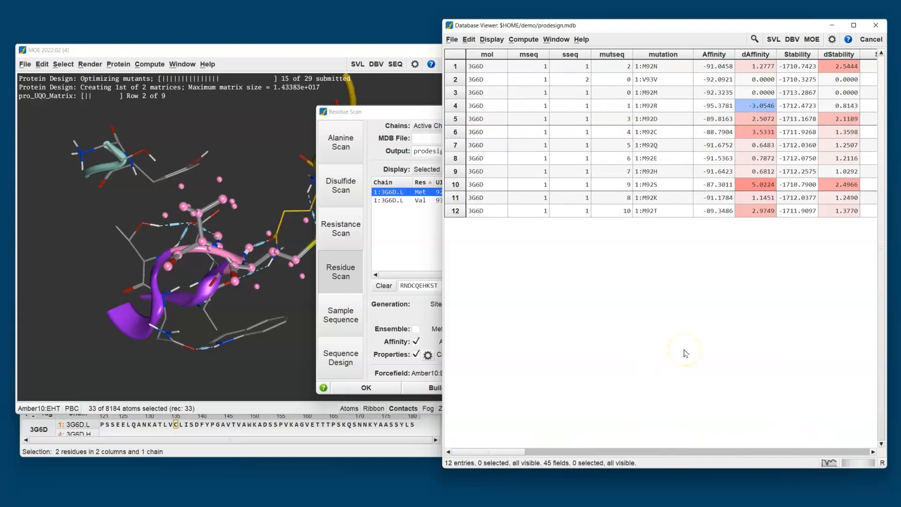
# View the sorting options for the dAffinity column of the results database
pyautogui.rightClick(755, 57)
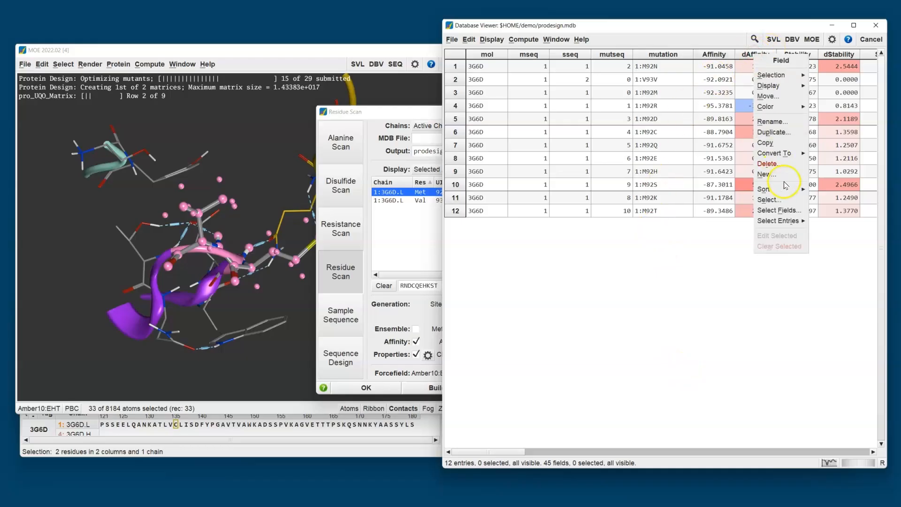
pyautogui.moveTo(785, 193)
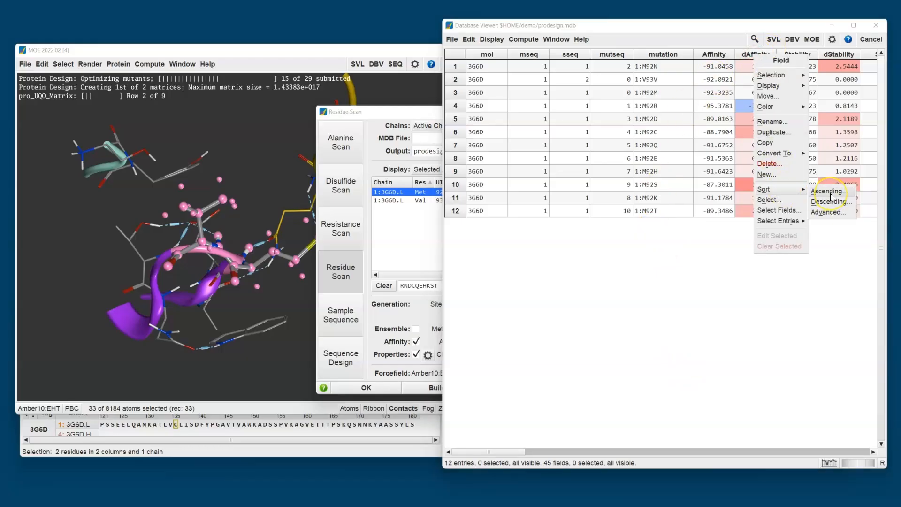
pyautogui.click(666, 282)
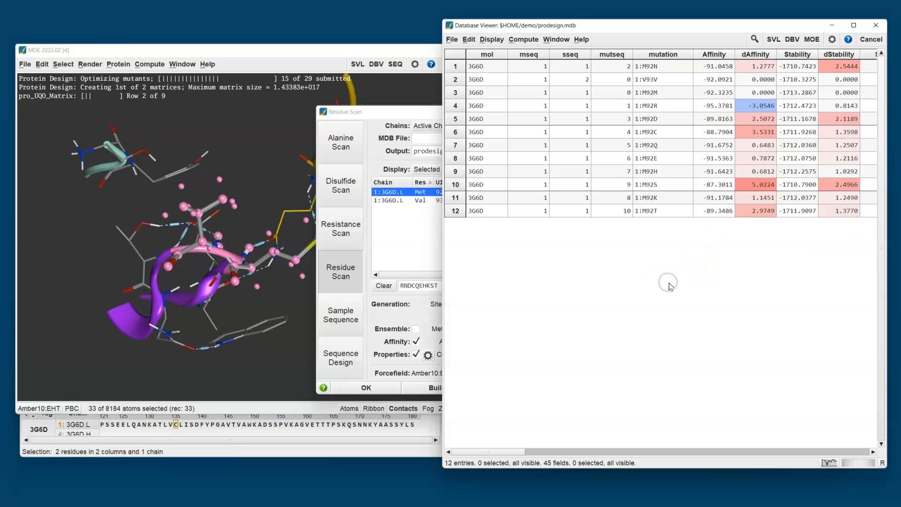
# Open the browser for the prodesign.mdb entries and show the dpro_patch_cdr_hyd property for each mutant
pyautogui.click(452, 39)
pyautogui.click(468, 99)
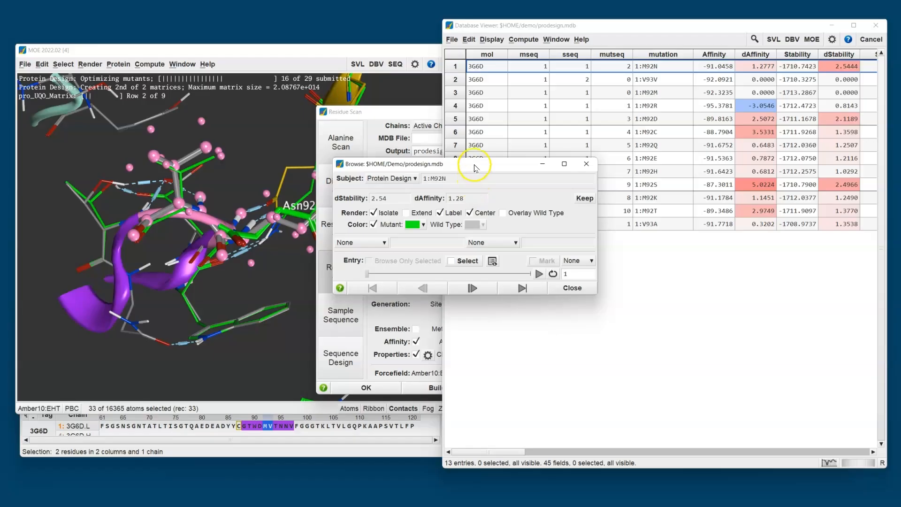
pyautogui.moveTo(475, 164); pyautogui.dragTo(594, 229)
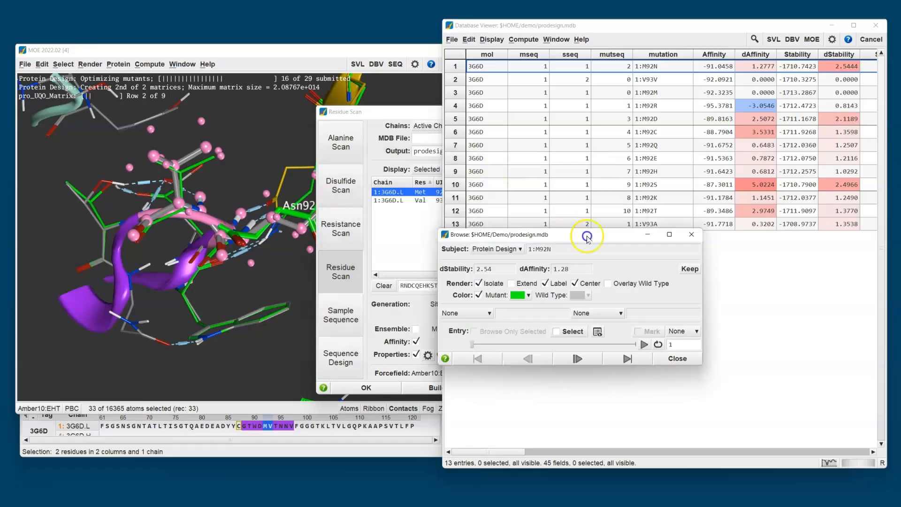
pyautogui.click(491, 309)
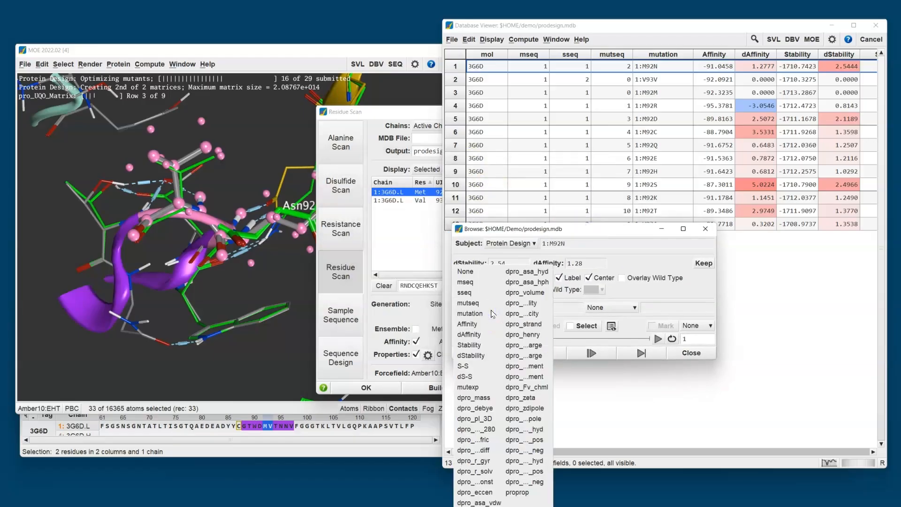
pyautogui.click(534, 469)
pyautogui.click(530, 460)
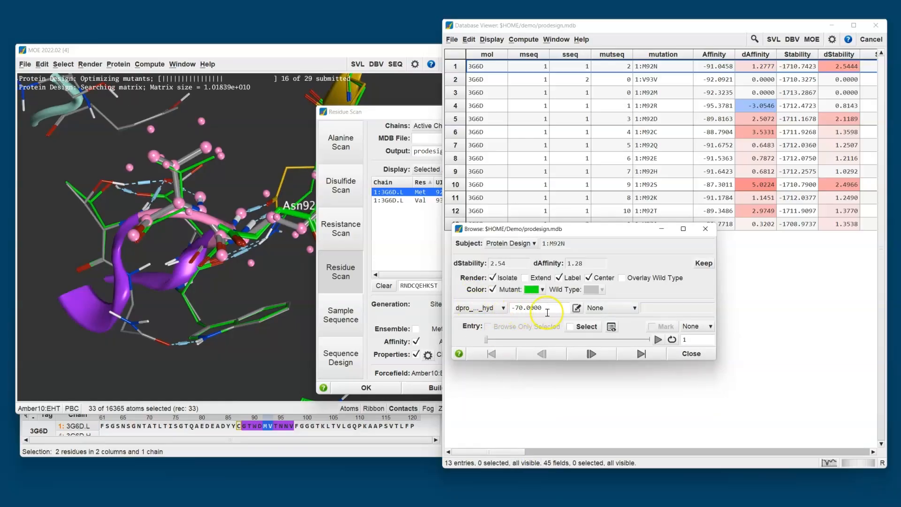
# Deactivate and hide the original 3G6D system, and overlay the wild type on the browsed mutant
pyautogui.click(354, 51)
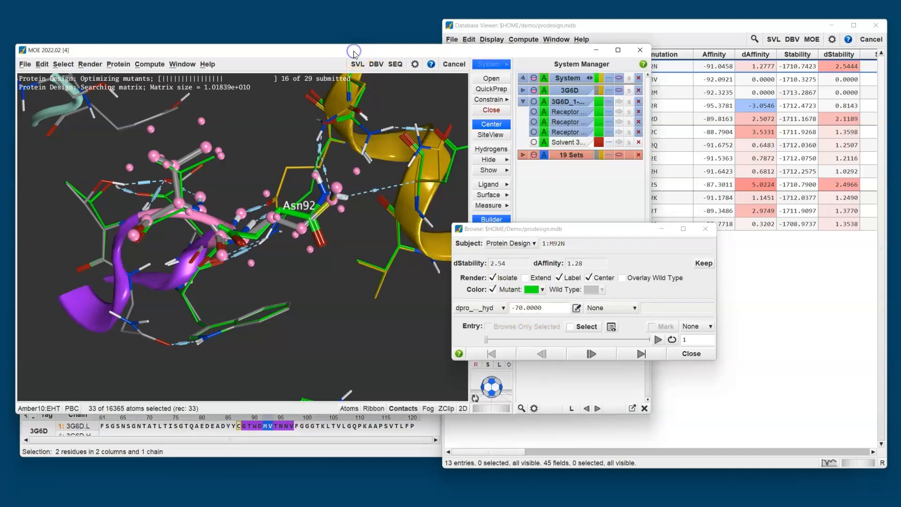
pyautogui.click(566, 91)
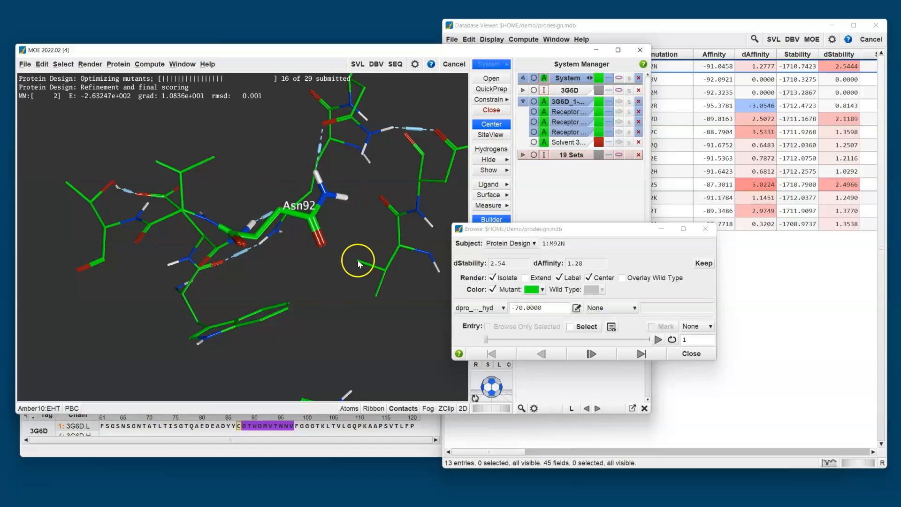
pyautogui.click(621, 279)
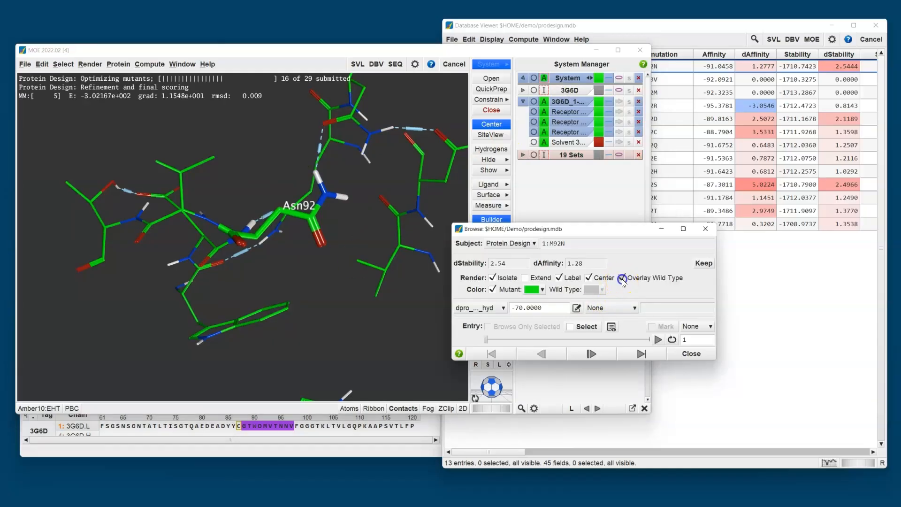
# Advance through the mutant entries to 1:M92R and examine the contacts of Arg92 against the wild type
pyautogui.click(598, 356)
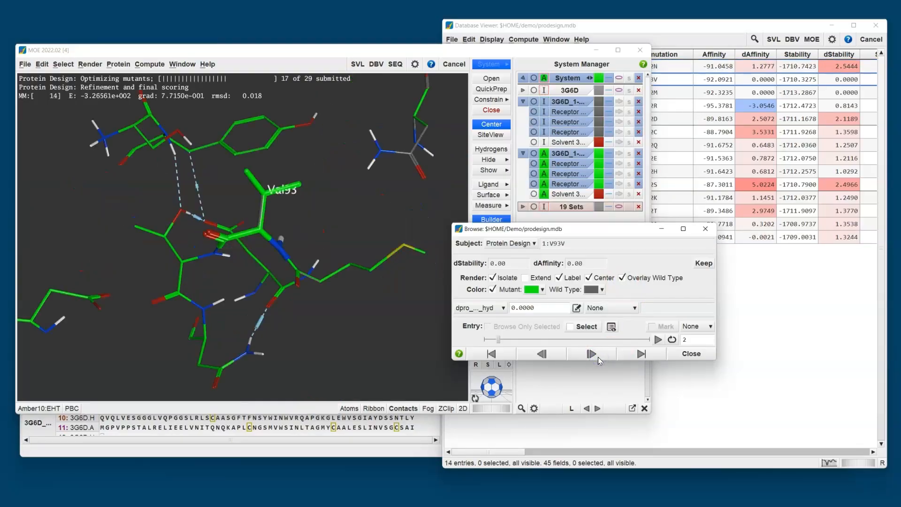
pyautogui.click(598, 357)
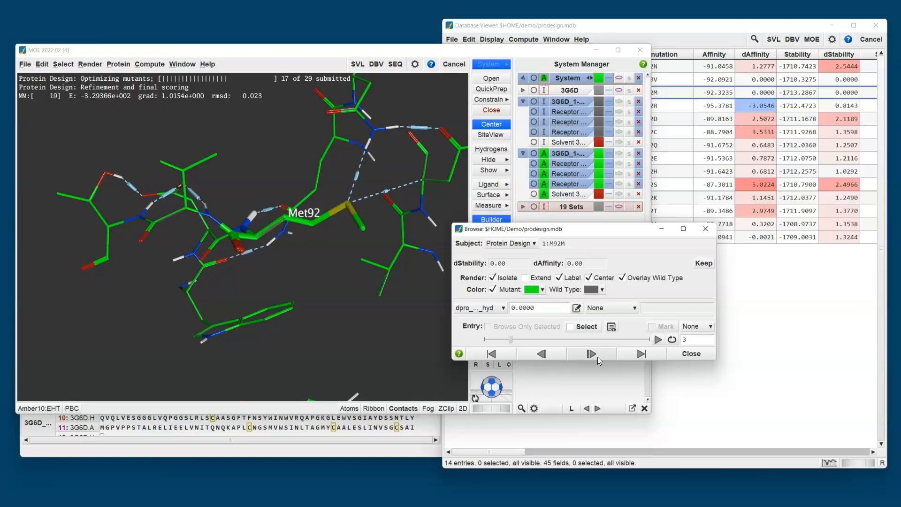
pyautogui.click(597, 355)
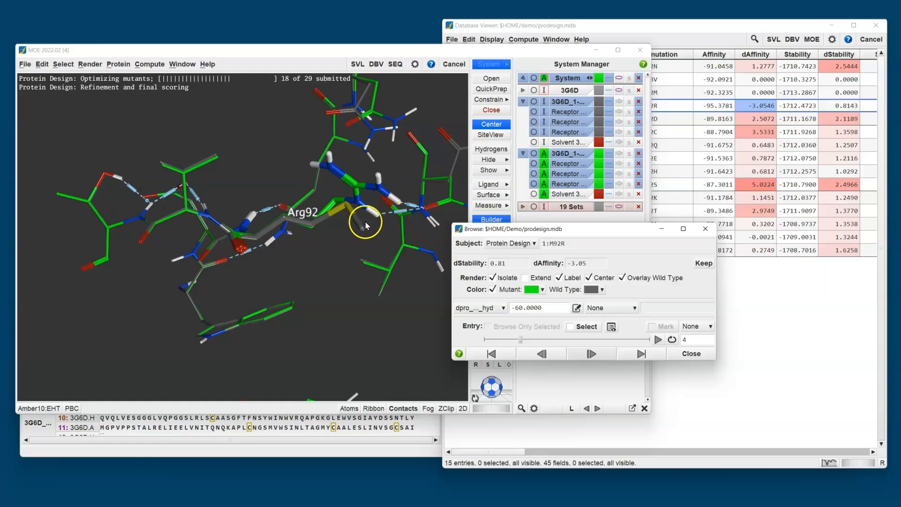
pyautogui.moveTo(345, 223); pyautogui.dragTo(405, 208, button='middle')
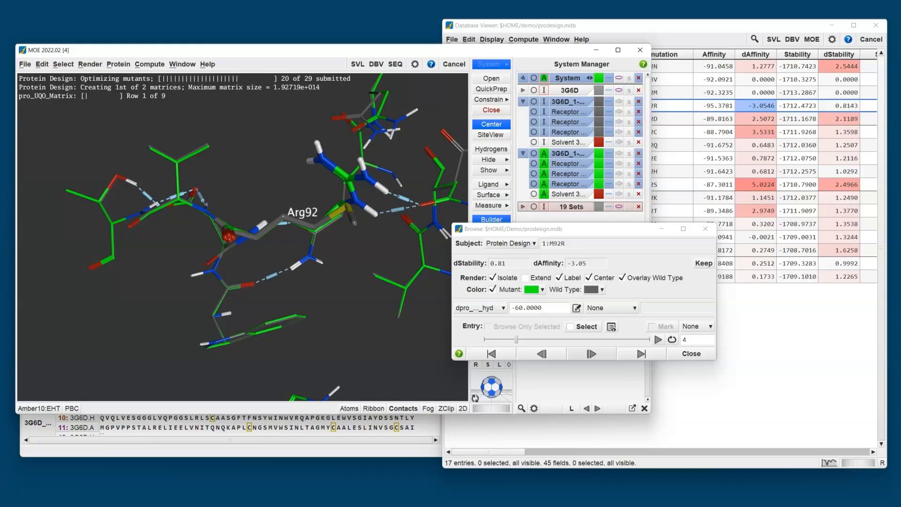
# Open the Protein Builder and move the Residue Scan setup away from the results database
pyautogui.click(118, 64)
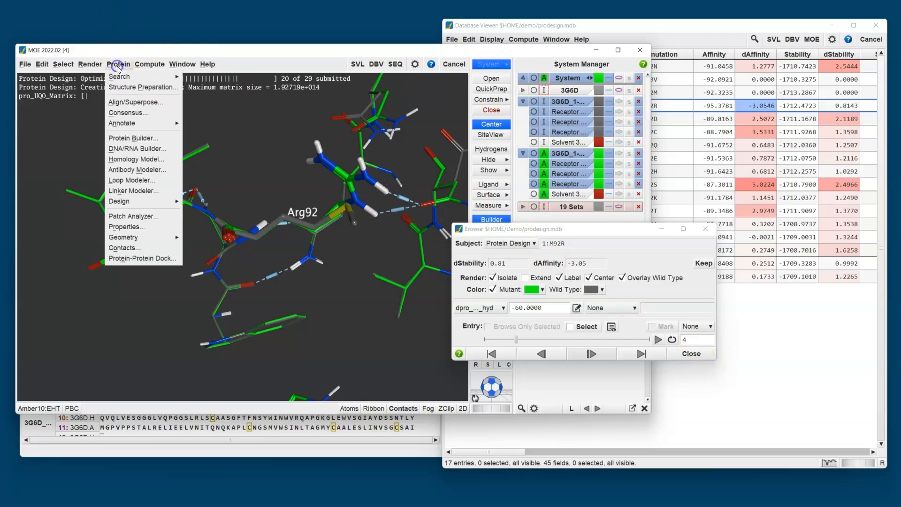
pyautogui.click(131, 139)
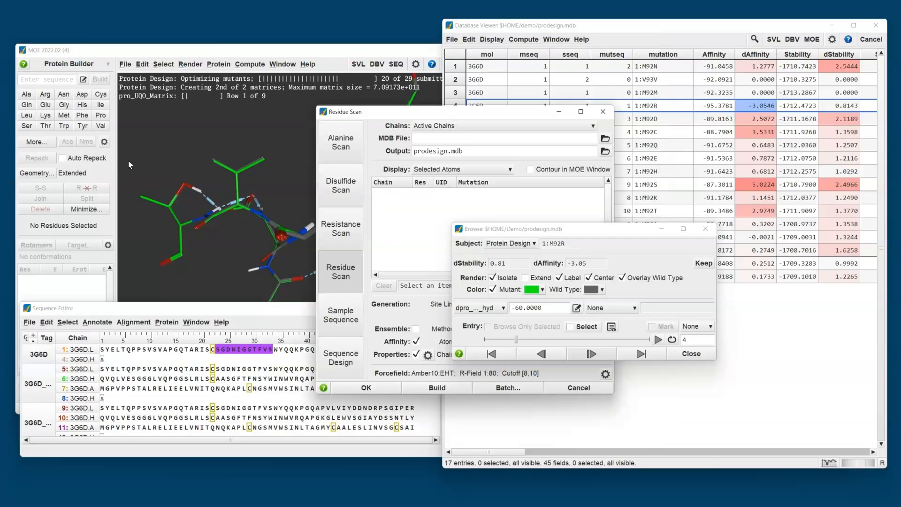
pyautogui.moveTo(444, 116); pyautogui.dragTo(311, 104)
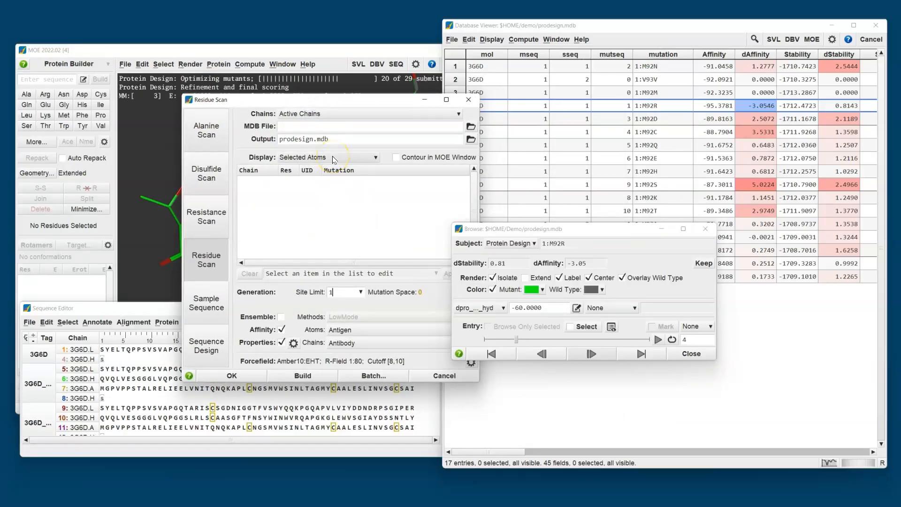